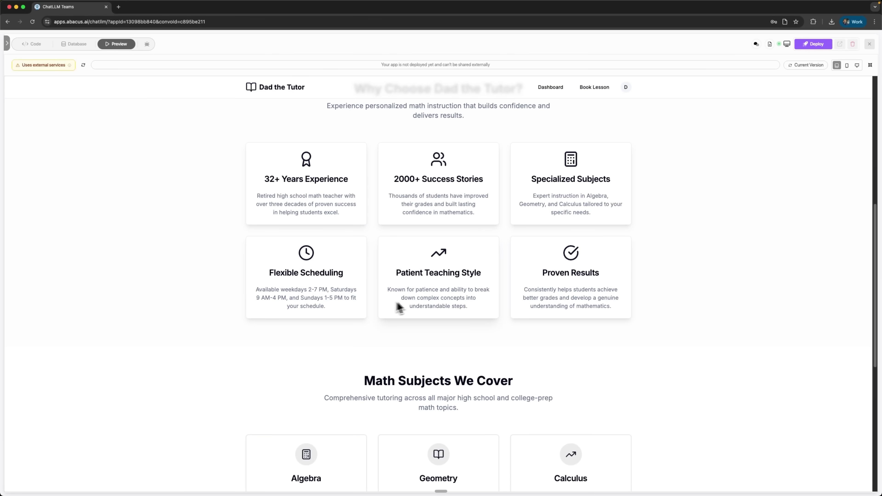
scroll(634, 306, "down", 6)
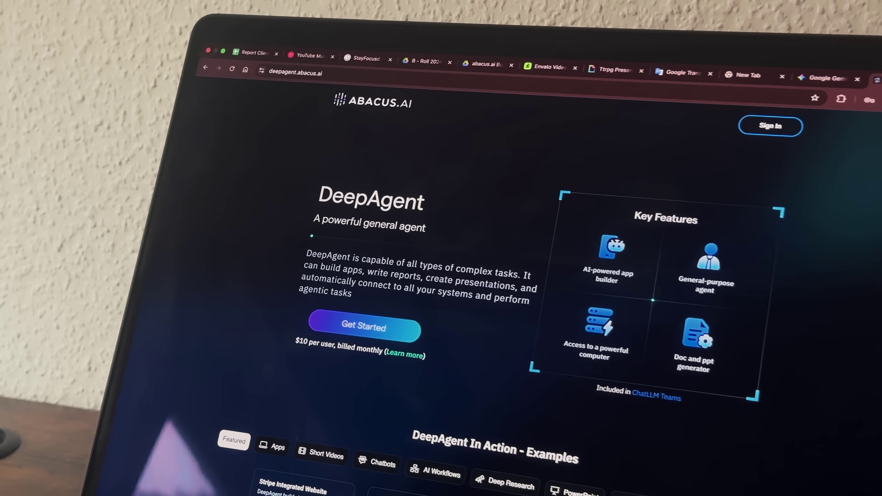
Step: Send the 8-slide skincare reply and scroll the tutor preview to the Math Subjects cards
scroll(667, 490, "down", 5)
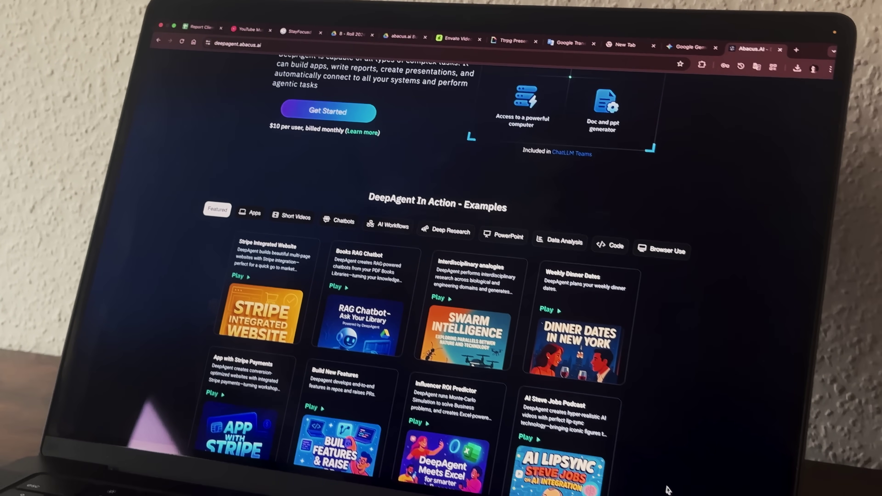
scroll(668, 490, "down", 5)
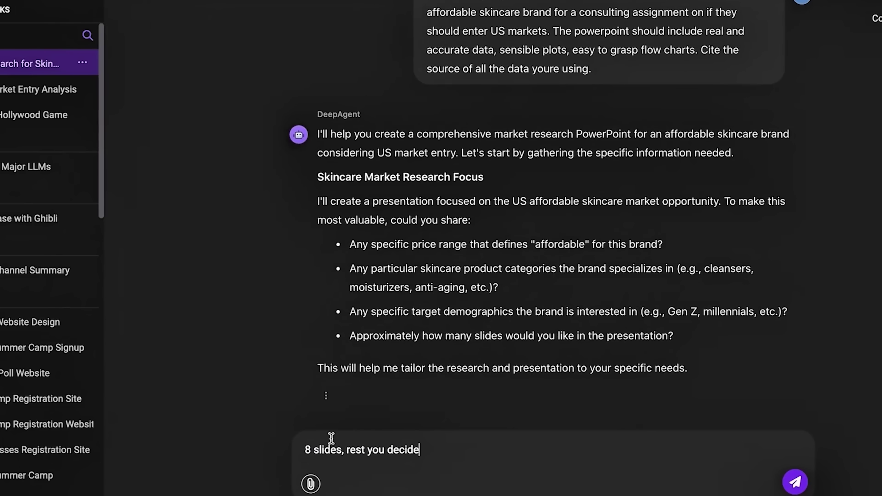
key("Return")
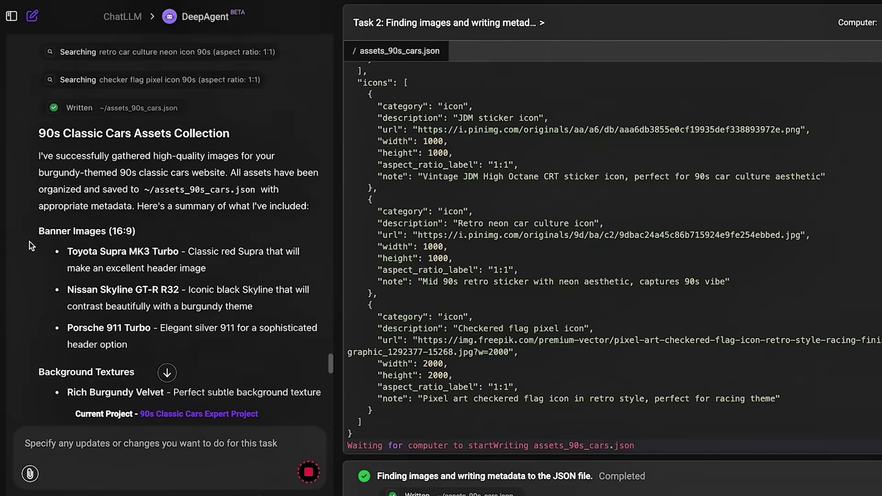
scroll(30, 214, "down", 10)
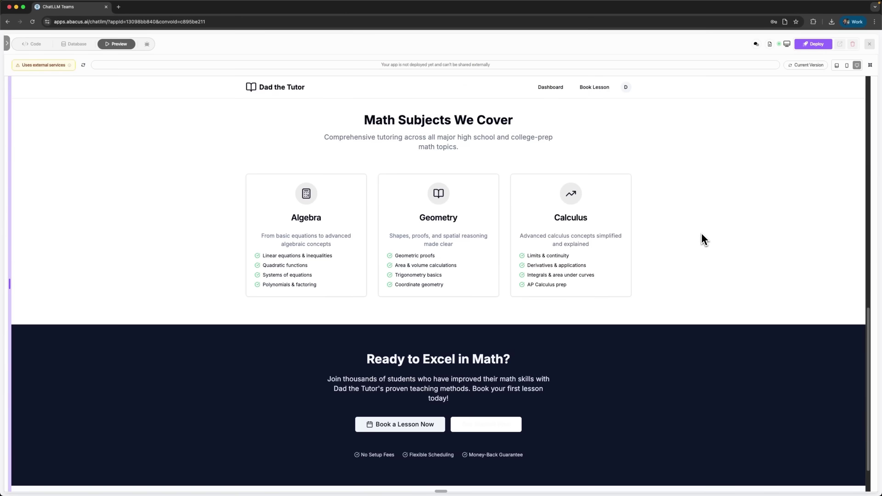
Step: Simulate the lesson payment, then book Sep 19 with a suggested focus and pasted notes
scroll(702, 234, "up", 10)
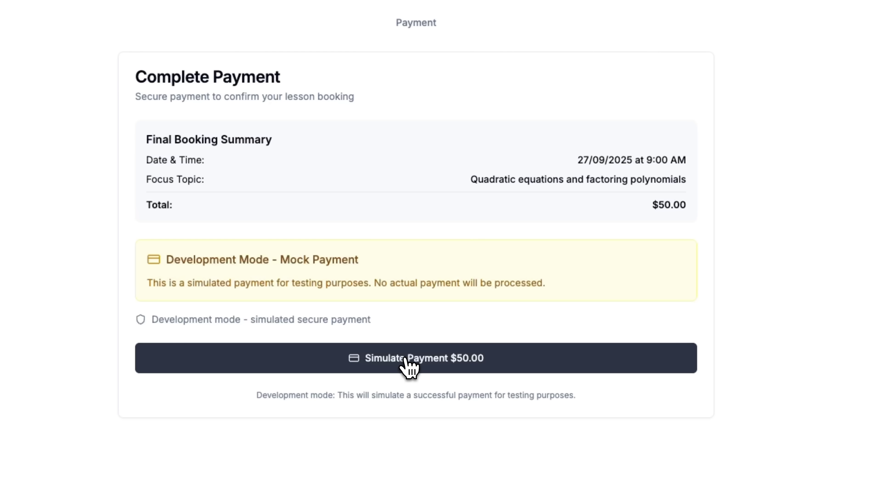
left_click(407, 359)
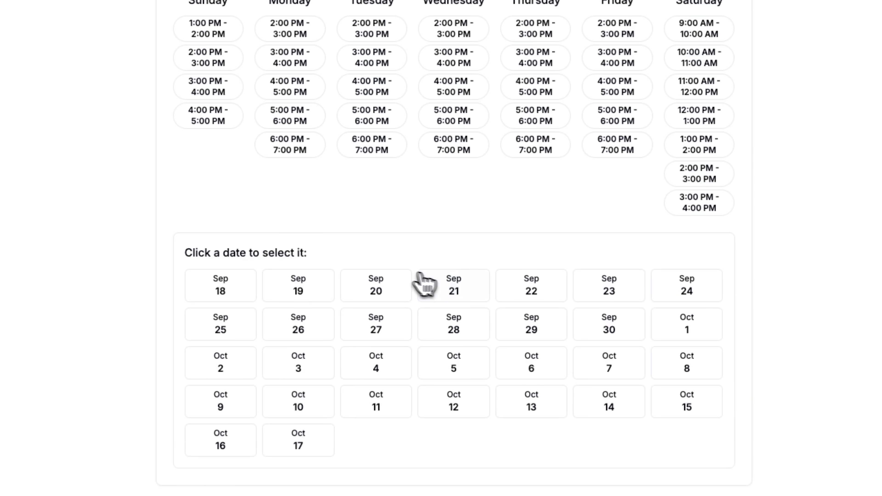
left_click(335, 319)
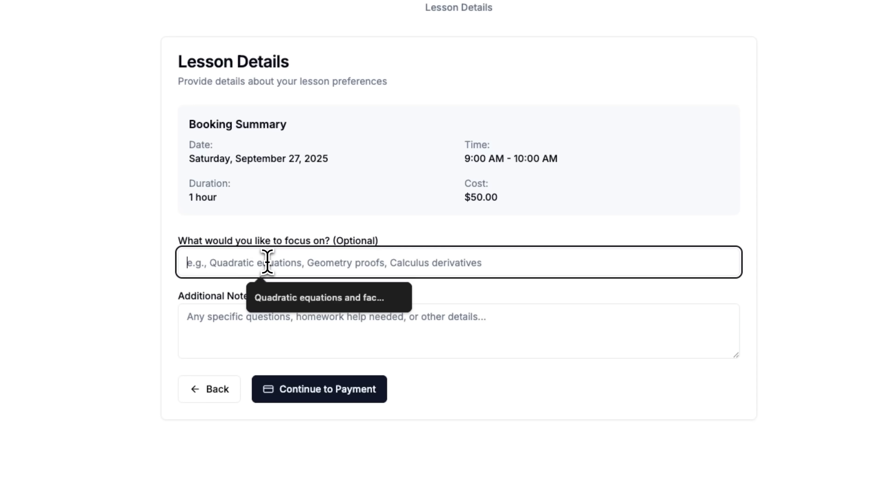
left_click(295, 302)
left_click(288, 319)
type("Student struggling with word problems involving quadratic equations. Need help with homework from Chapter 8.")
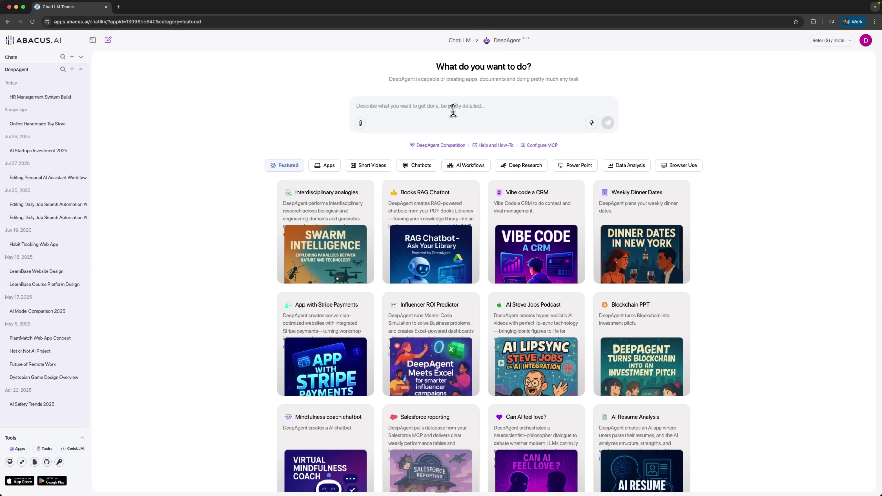
Step: Paste the 'Dad the Tutor - Math Lessons' platform request and review its seven listed features
left_click(451, 109)
type("Create a tutoring platform called \"Dad the Tutor - Math Lessons\" with the following features: - Homepage with teacher profile (retired mathematician, 30+ years experience) - Lesson booking calendar showing available time slots - Student registration form with contact details - Payment integration for $50/hour lessons - Confirmation system with email notifications - Simple dashboard showing upcoming lessons - Mobile-responsive design with professional appearance")
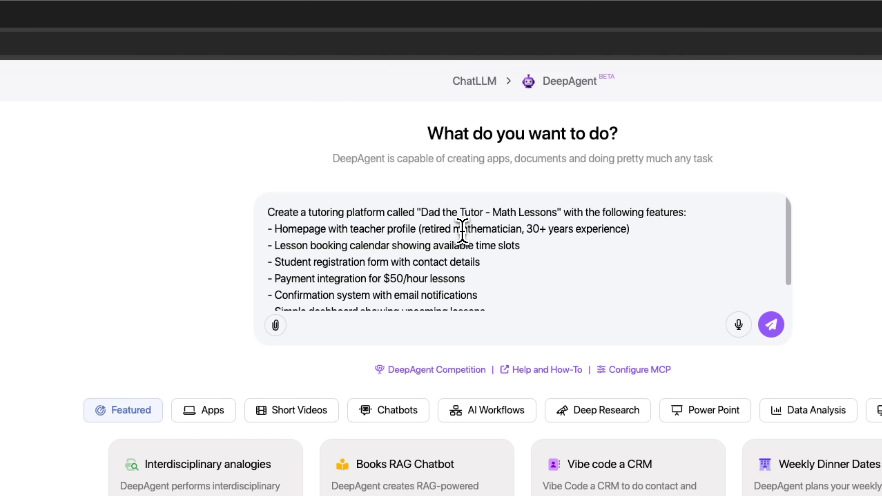
scroll(347, 240, "down", 1)
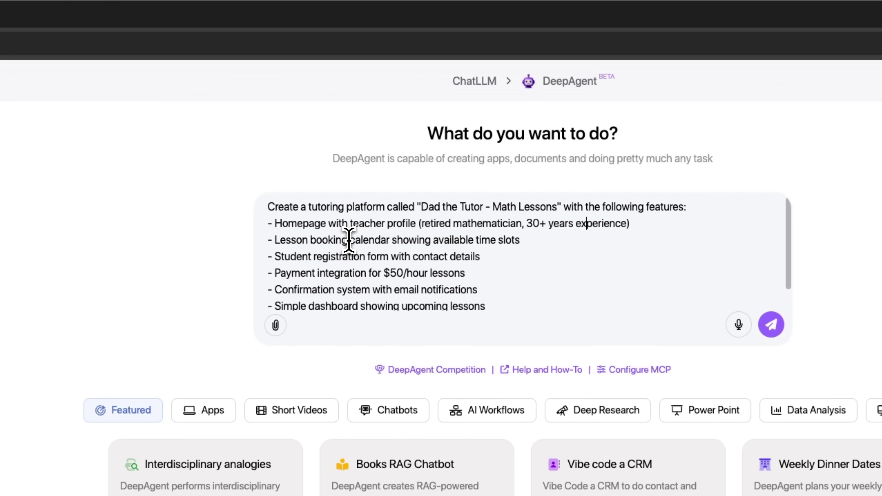
scroll(348, 240, "down", 1)
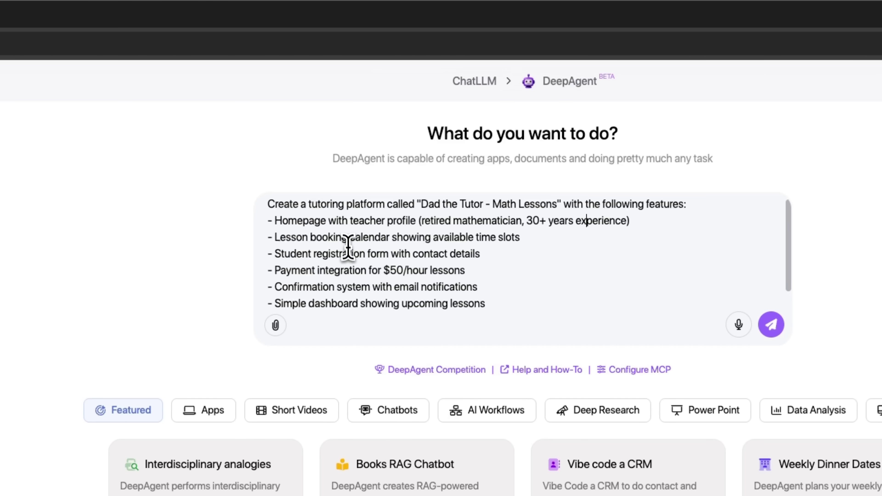
scroll(355, 252, "down", 1)
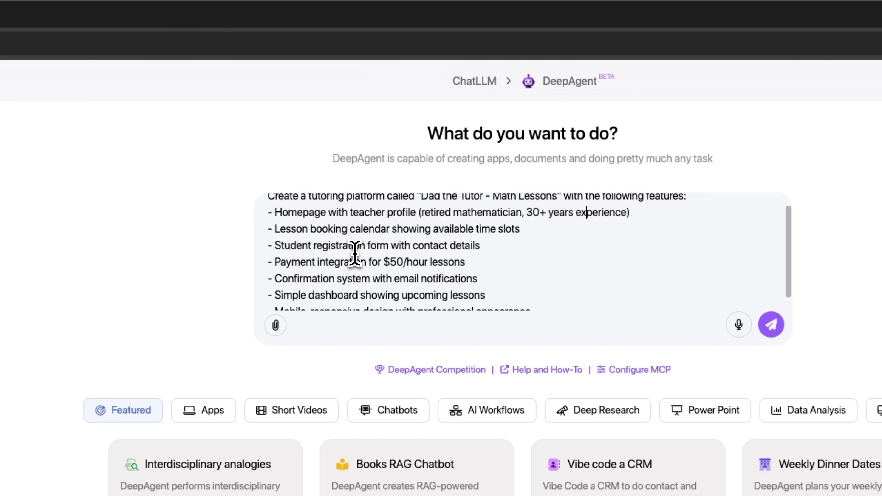
scroll(355, 247, "down", 1)
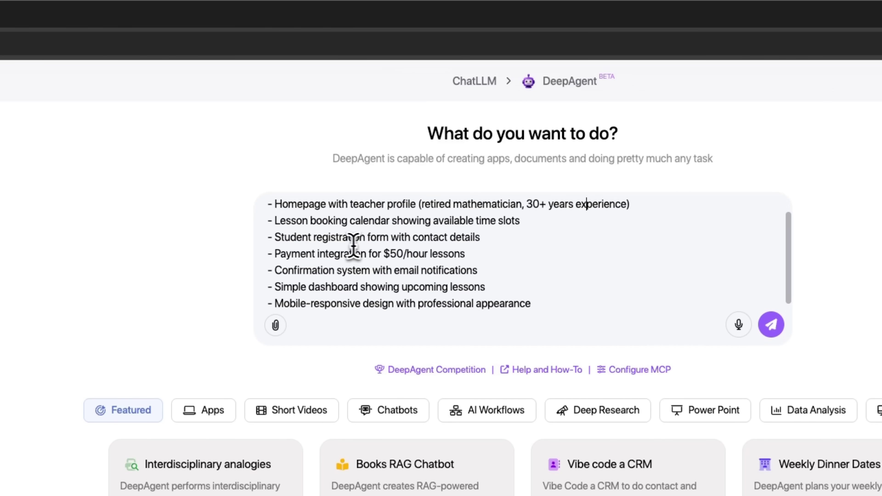
scroll(382, 269, "down", 1)
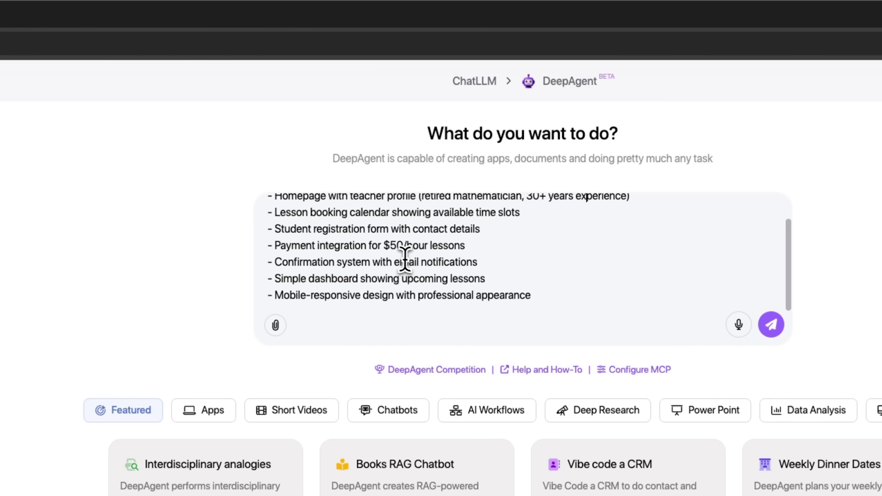
scroll(404, 259, "down", 1)
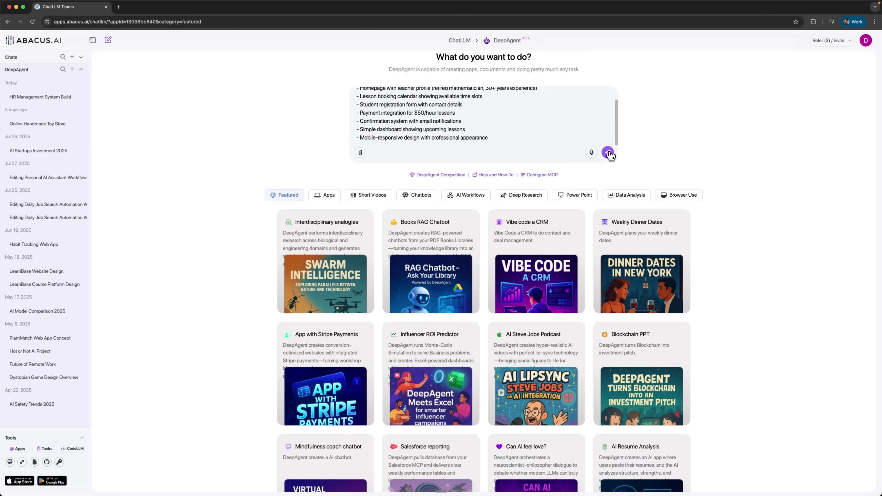
Step: Send the request, then answer DeepAgent's five questions, including Stripe payment at $50/hour
left_click(608, 153)
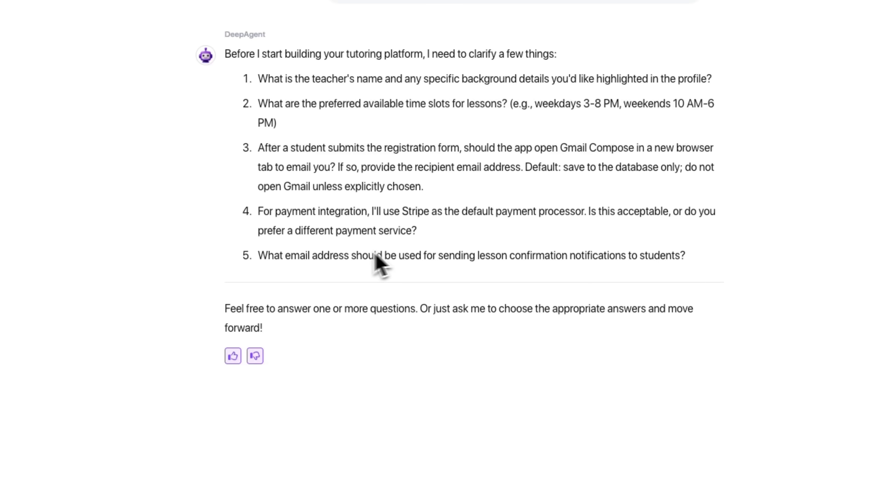
key("ctrl+v")
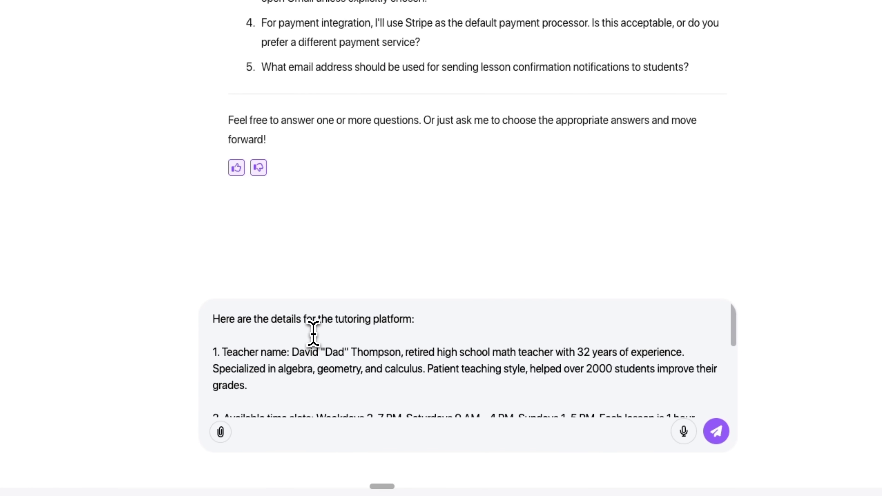
scroll(313, 333, "down", 5)
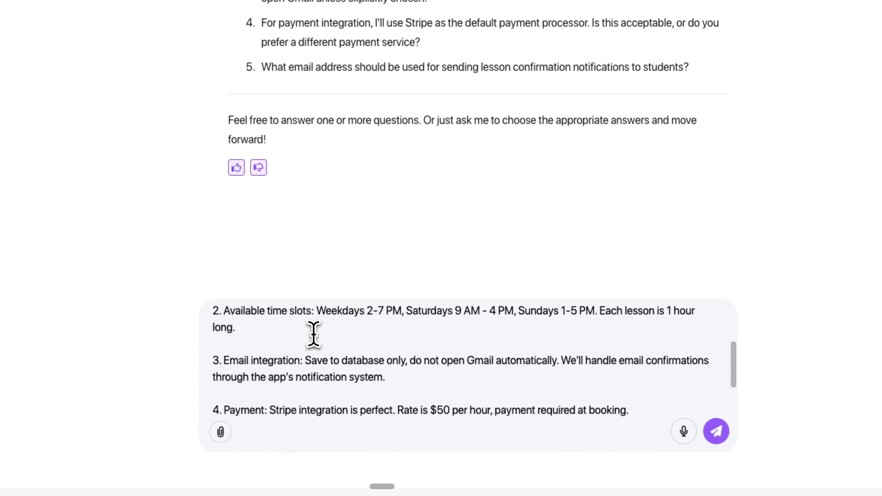
scroll(313, 334, "down", 4)
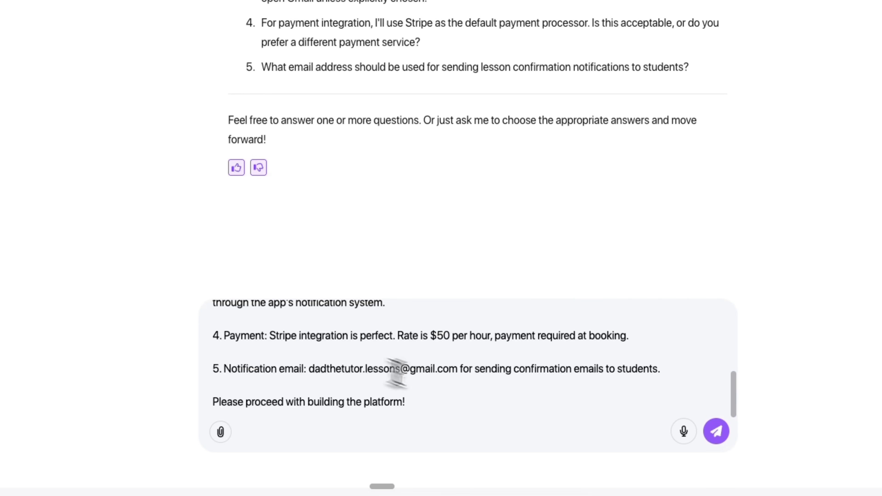
left_click(715, 431)
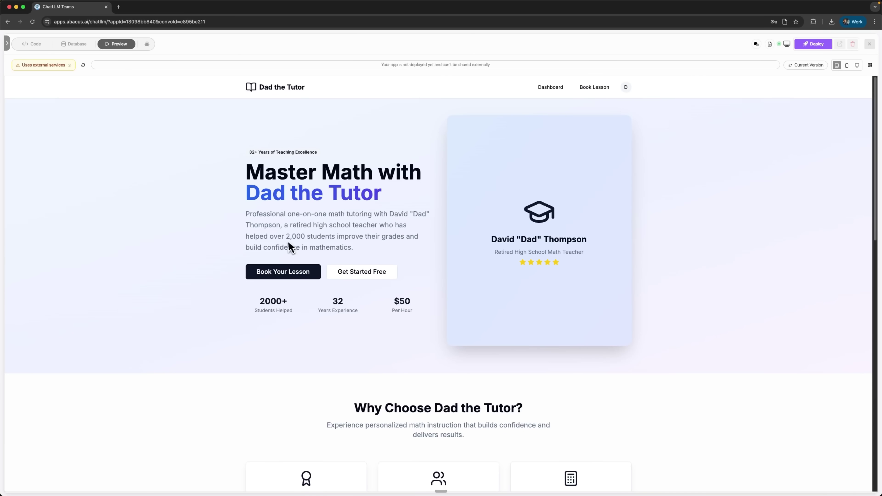
scroll(288, 242, "down", 10)
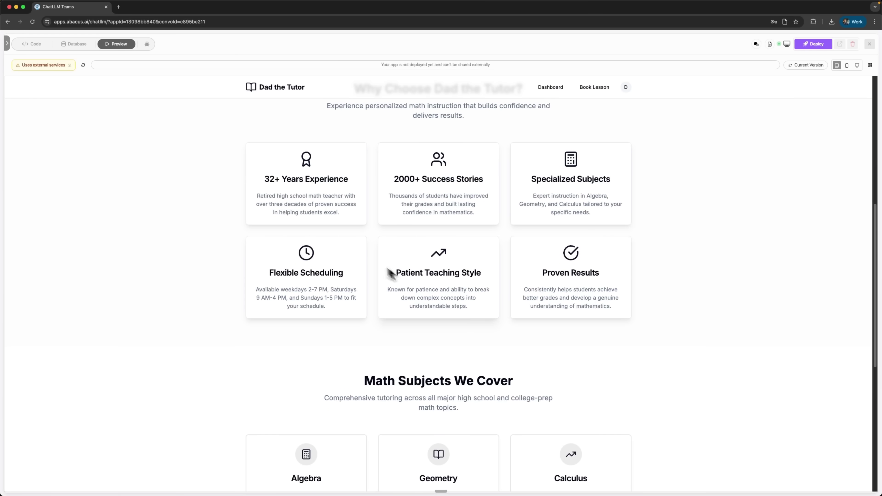
scroll(634, 305, "down", 6)
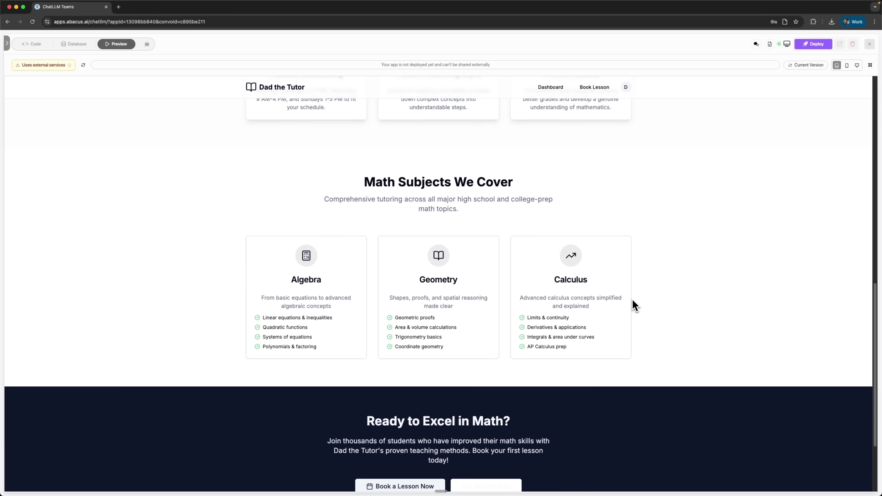
scroll(634, 306, "down", 1)
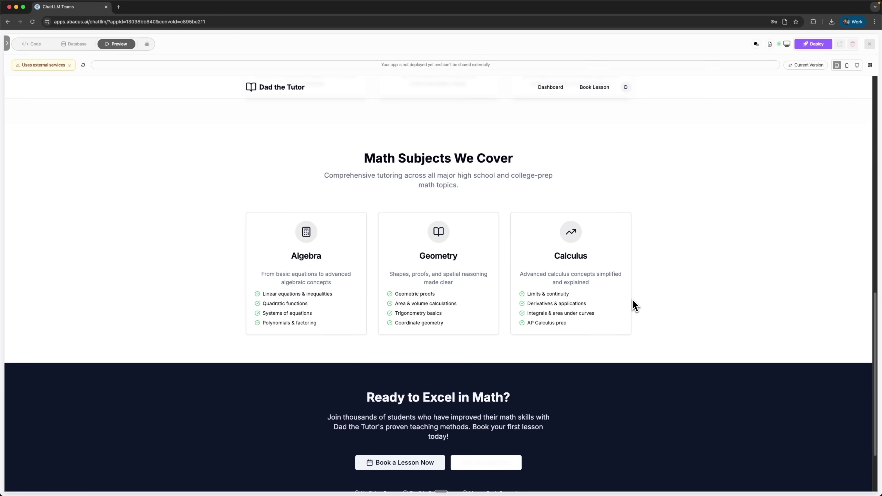
scroll(632, 304, "down", 3)
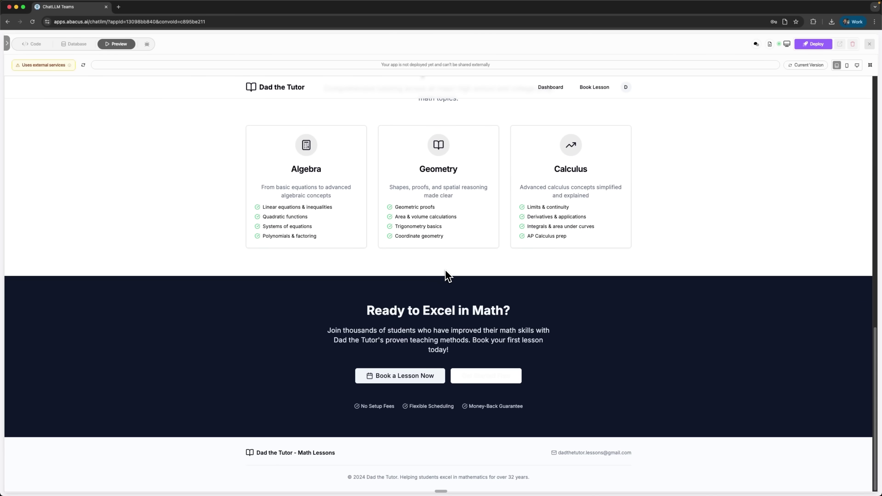
scroll(445, 270, "up", 3)
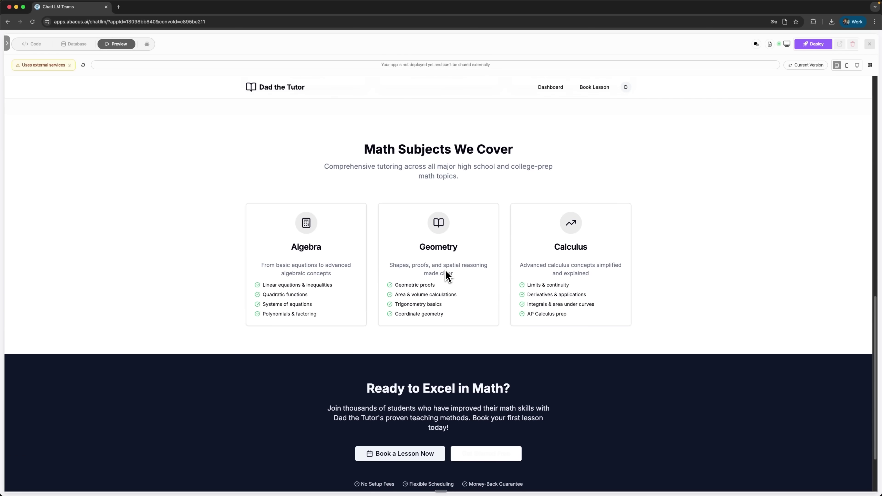
scroll(446, 272, "up", 8)
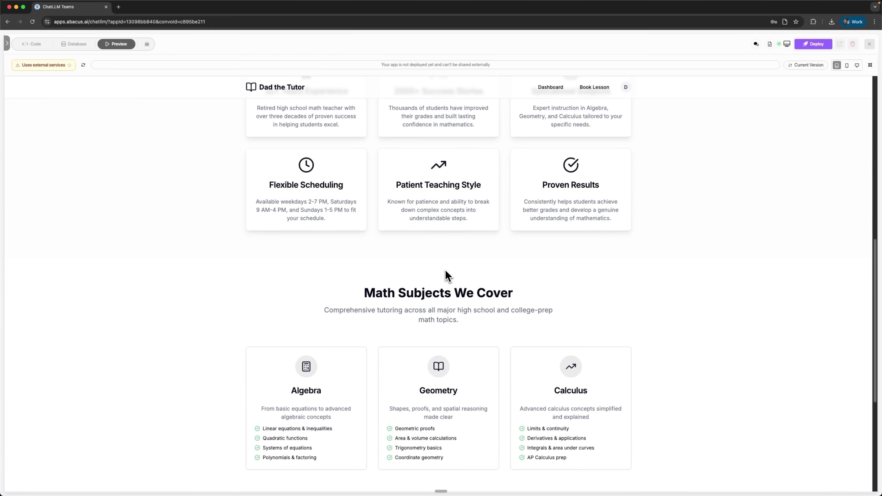
scroll(446, 271, "up", 10)
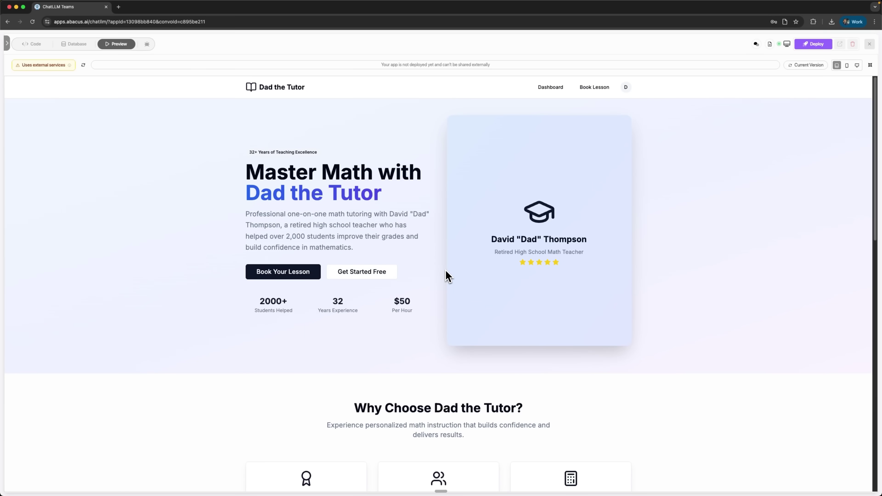
Step: In the booking page, choose Saturday, September 27 and the 9:00 AM - 10:00 AM slot
left_click(298, 276)
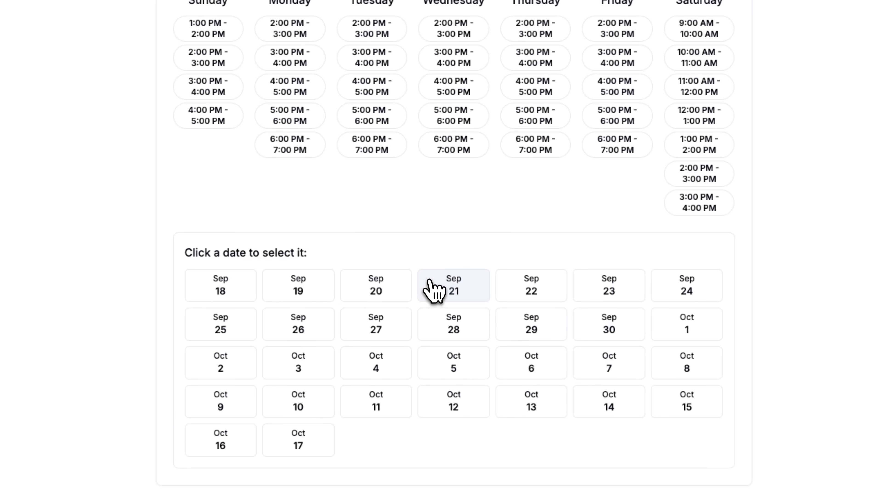
left_click(295, 285)
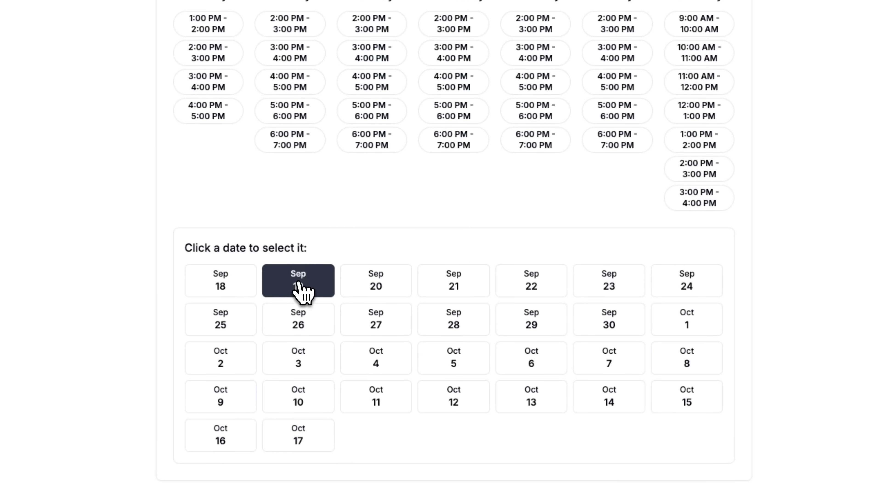
left_click(382, 158)
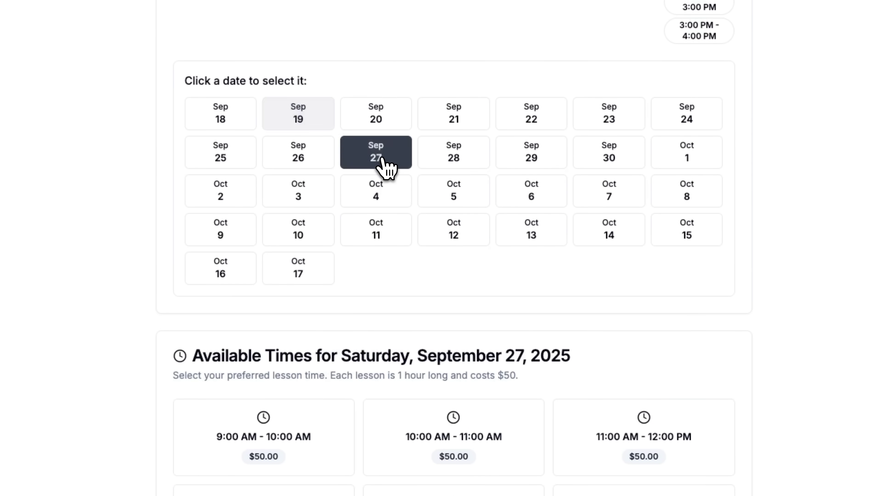
scroll(386, 229, "down", 5)
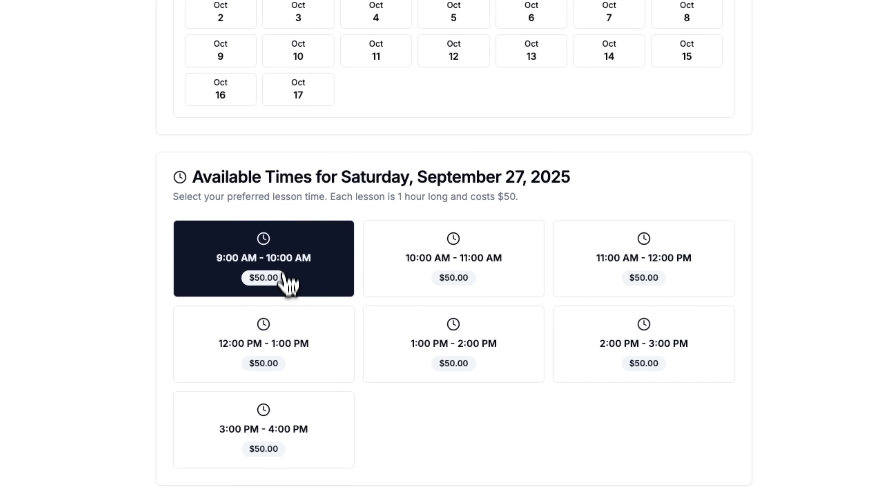
left_click(266, 286)
Step: Set a quadratic equations focus, add notes about word problems, and continue to payment
left_click(271, 263)
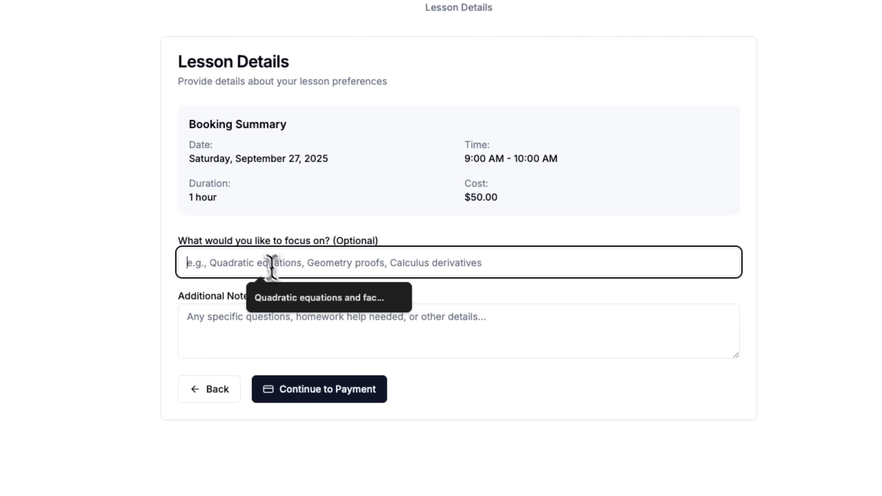
left_click(299, 299)
left_click(288, 321)
type("Student struggling with word problems involving quadratic equations. Need help with homework from Chapter 8.")
key("Return")
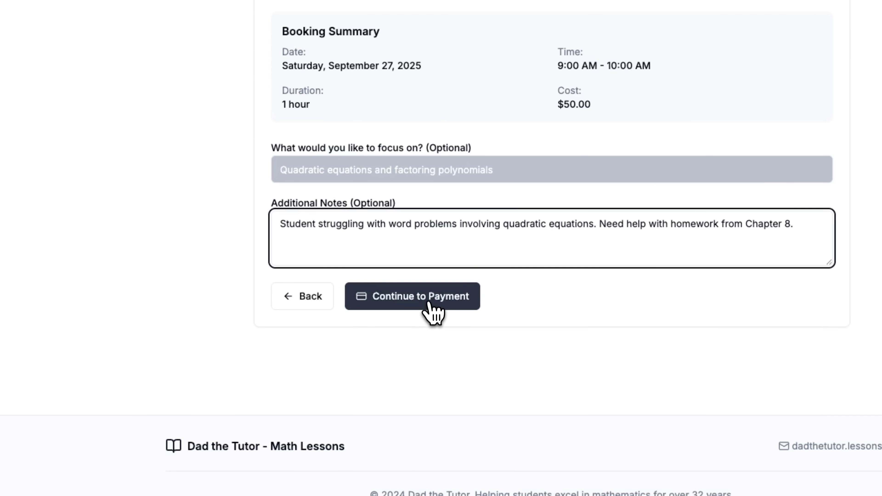
left_click(431, 306)
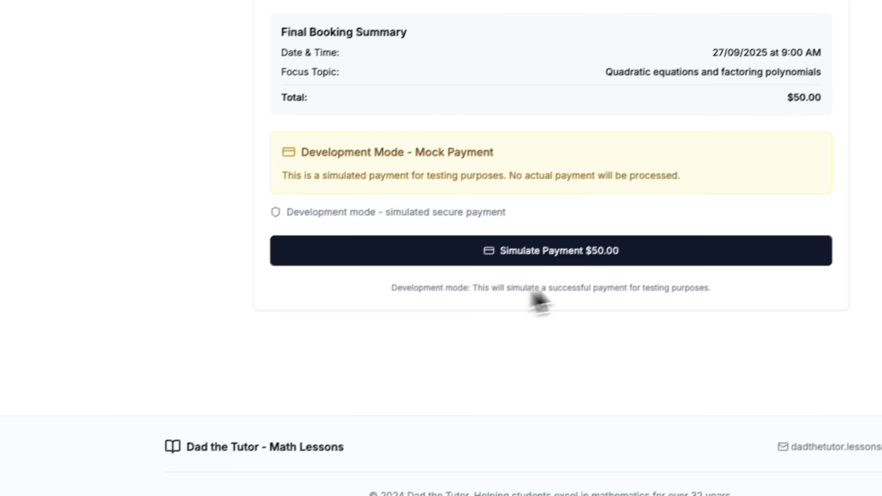
Step: Simulate the $50.00 mock payment for the Sep 27 lesson
left_click(542, 251)
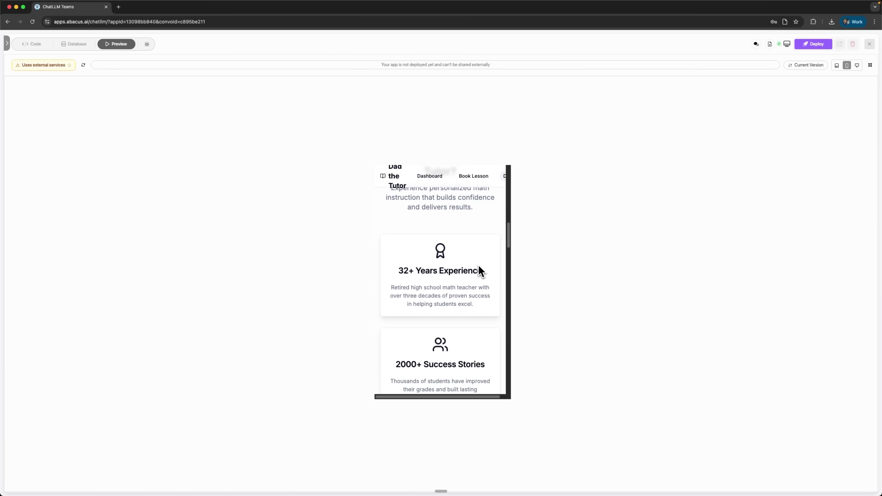
scroll(481, 272, "down", 10)
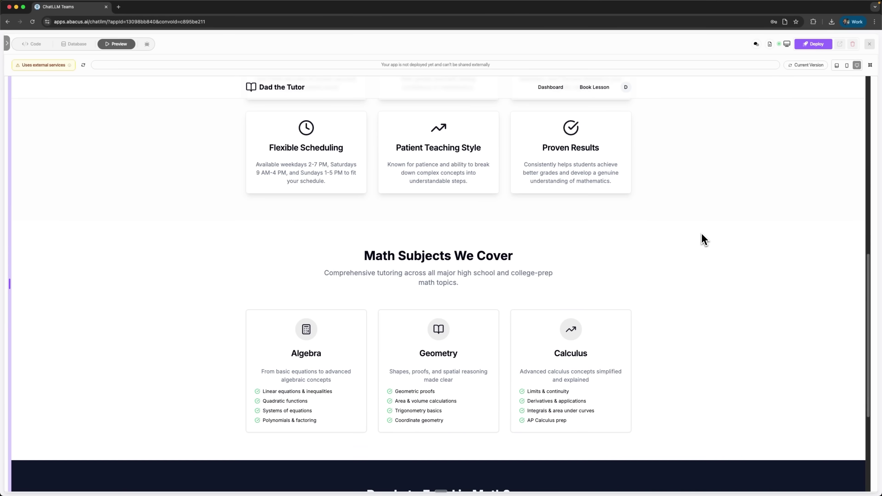
scroll(701, 239, "up", 5)
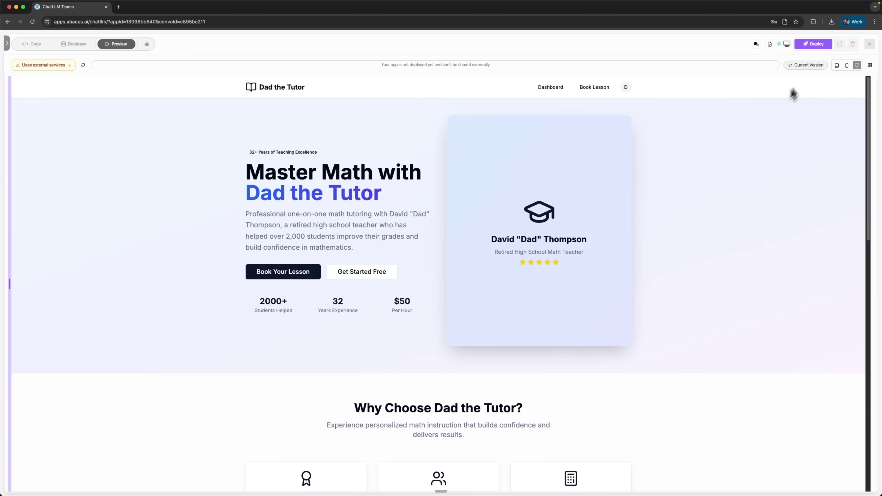
Step: Deploy the app on the Abacus.AI domain as dadthetutor.abacusai.app after checking custom domain options
left_click(814, 45)
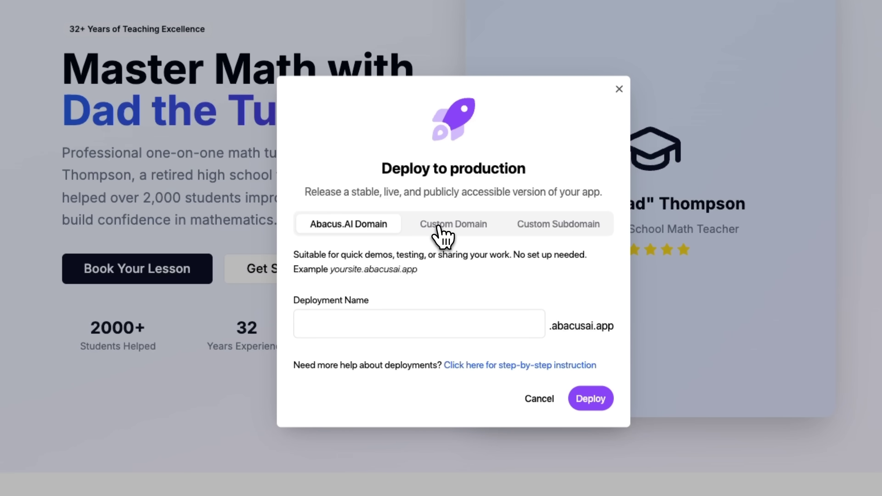
left_click(438, 226)
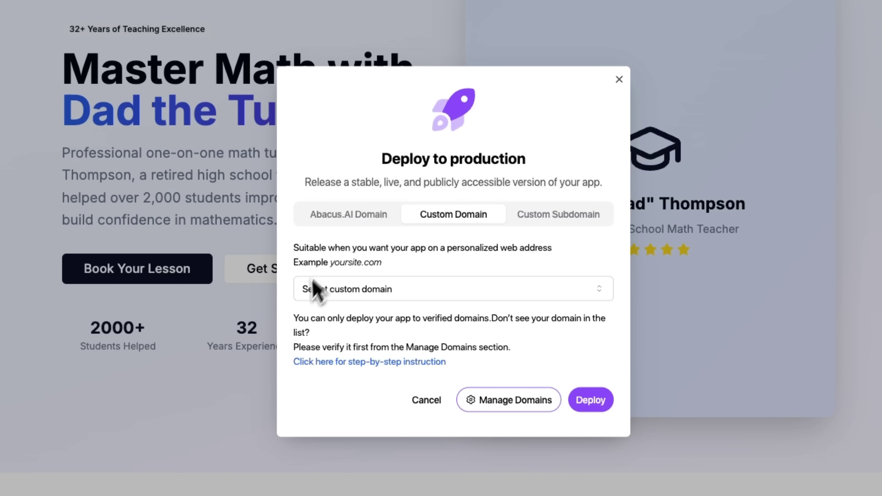
left_click(548, 223)
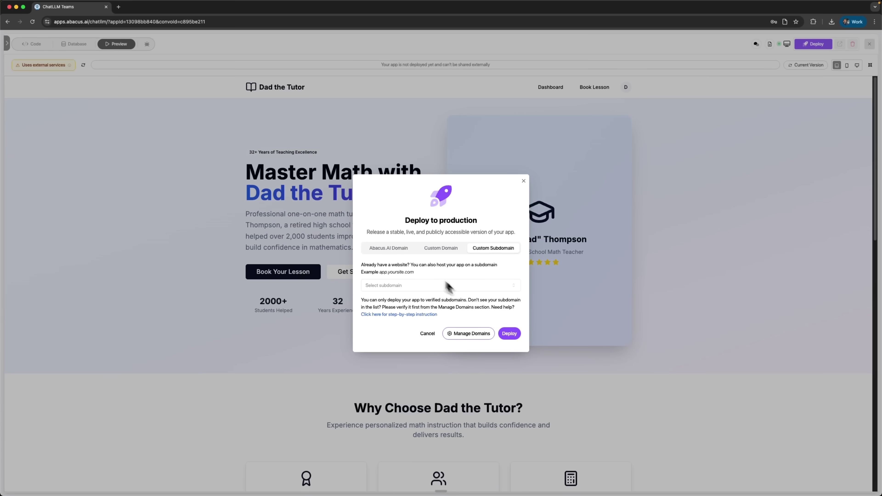
left_click(394, 253)
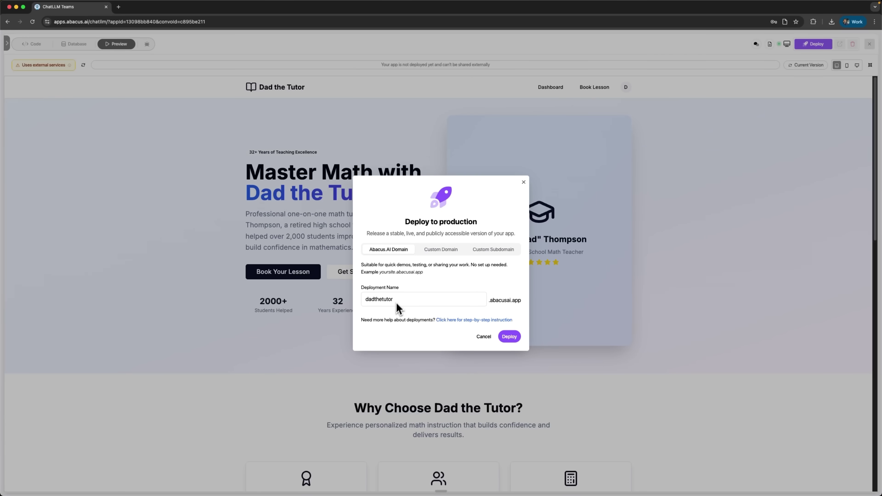
left_click(509, 336)
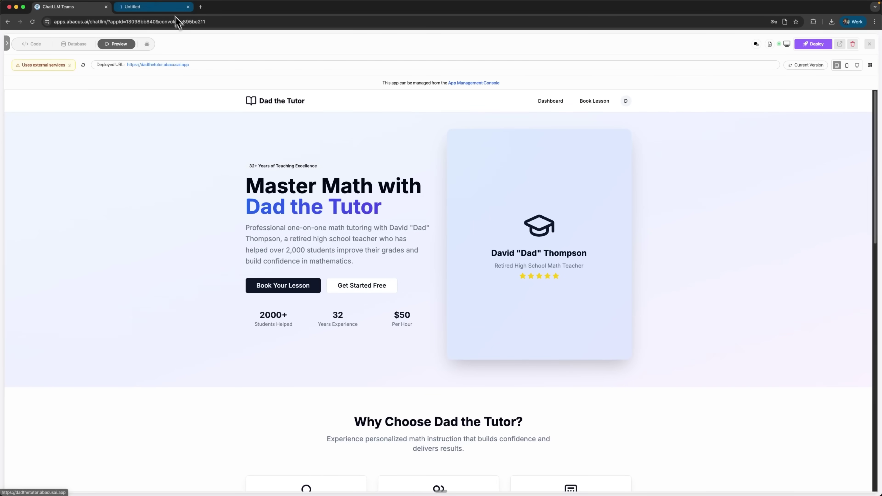
Step: Scroll through the live dadthetutor.abacusai.app site in its tab and return to the top
left_click(156, 12)
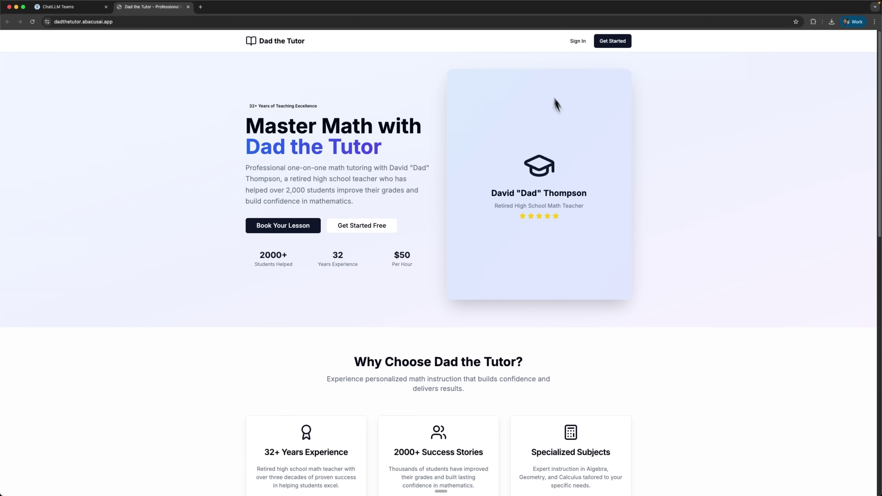
scroll(404, 288, "down", 10)
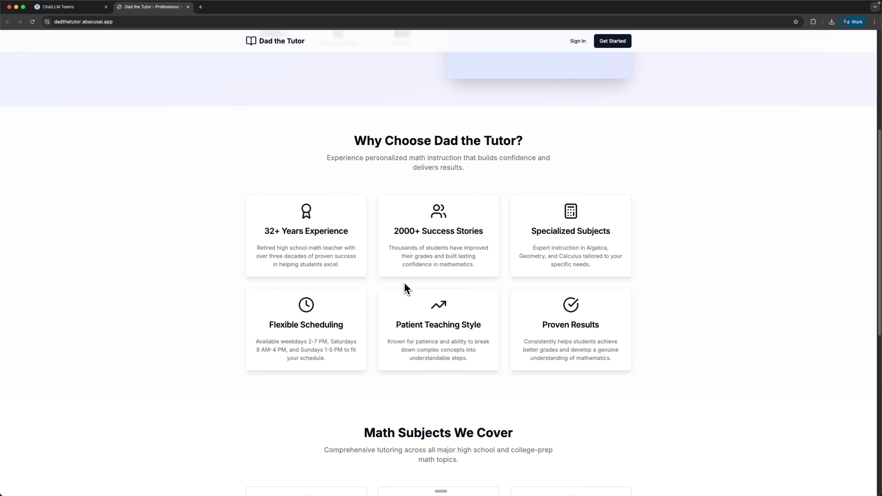
scroll(406, 288, "down", 5)
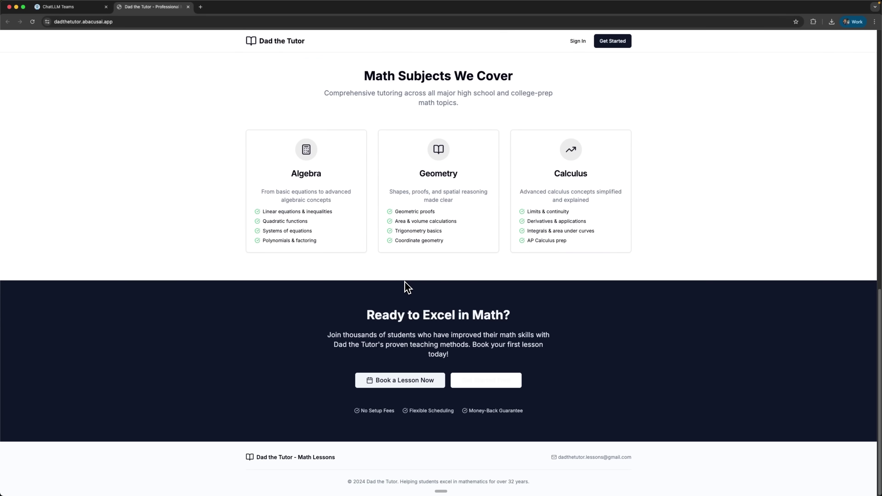
scroll(407, 287, "up", 15)
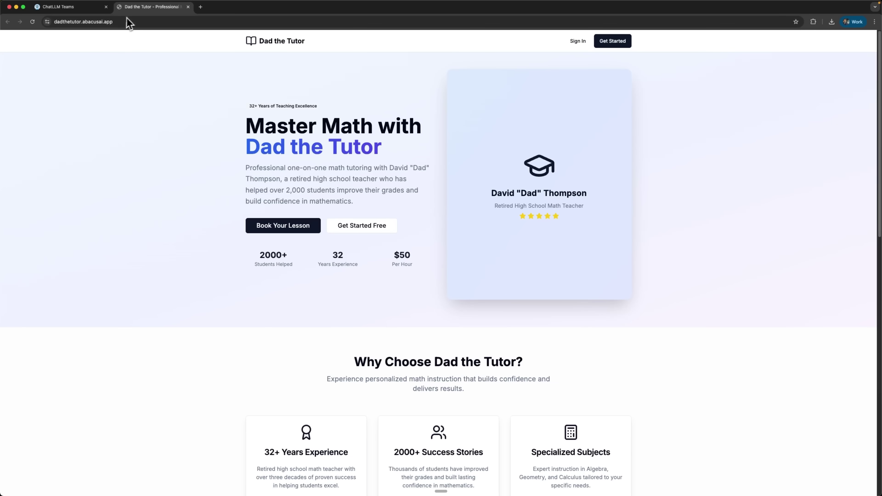
Step: Close the live Dad the Tutor site tab to get back to the DeepAgent app preview
middle_click(134, 11)
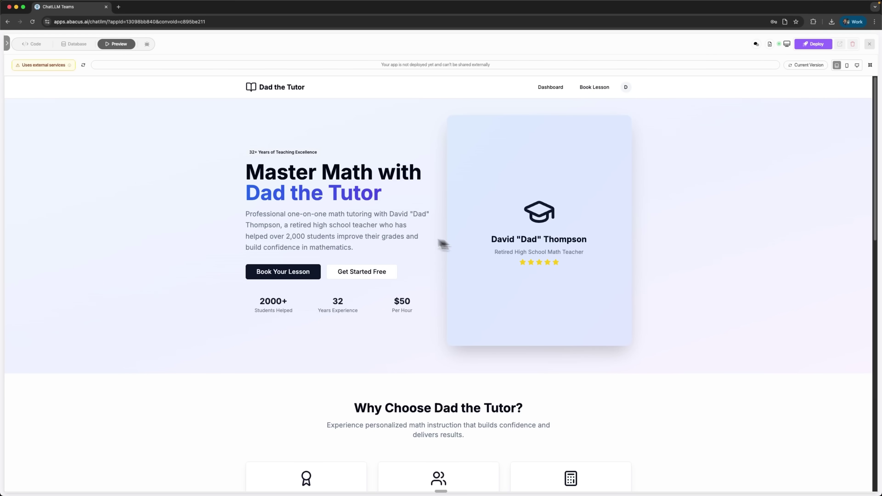
Step: In the booking calendar, choose Saturday, September 27 at 9:00 AM for the lesson
left_click(298, 275)
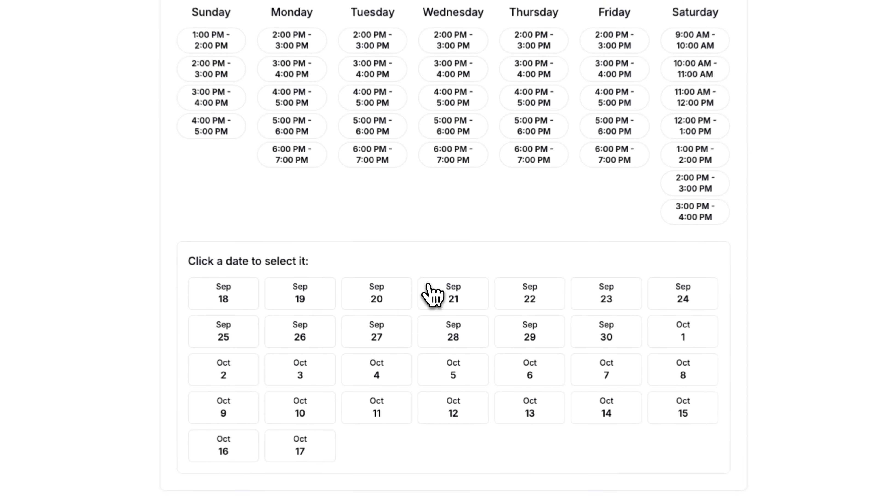
left_click(294, 285)
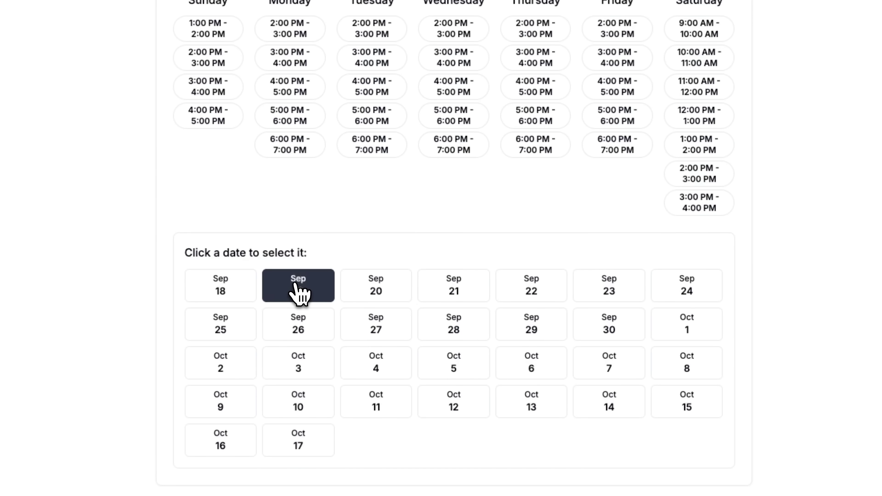
scroll(305, 296, "down", 5)
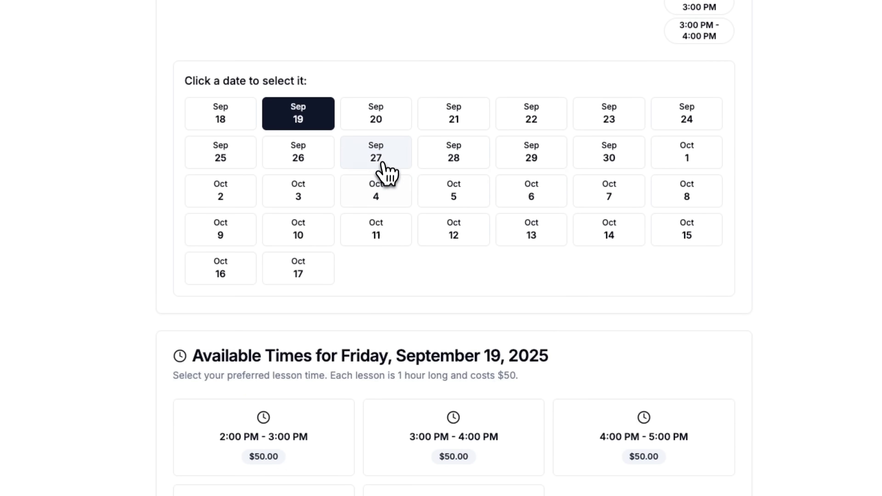
left_click(381, 159)
scroll(387, 231, "down", 5)
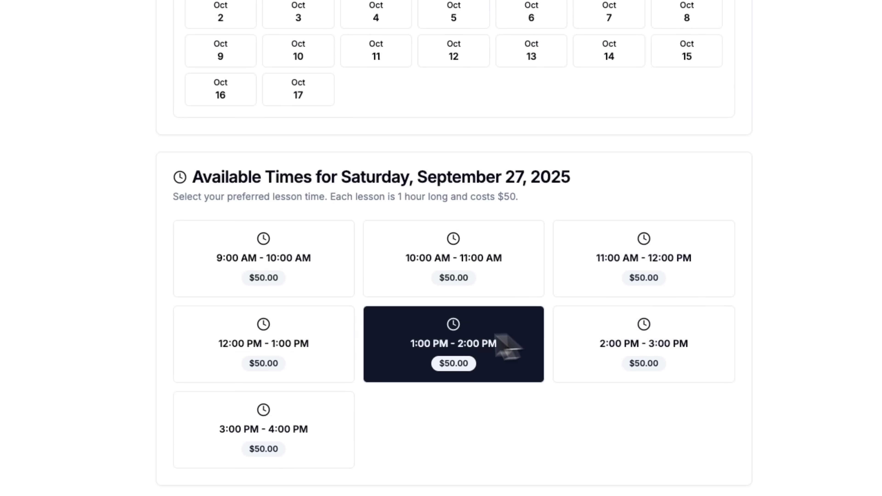
left_click(262, 283)
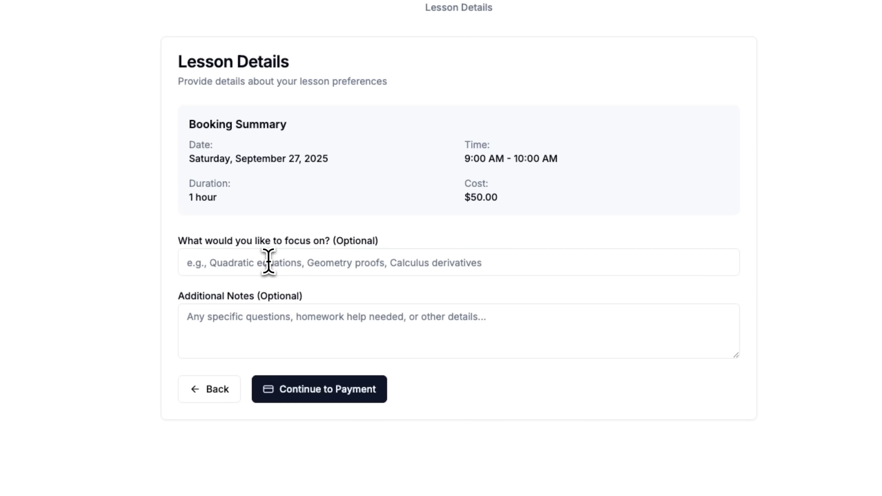
Step: Set the lesson focus to quadratic equations, add notes about word problems, and continue to payment
left_click(271, 264)
left_click(295, 302)
left_click(287, 318)
type("Student struggling with word problems involving quadratic equations. Need help with homework from Chapter 8.")
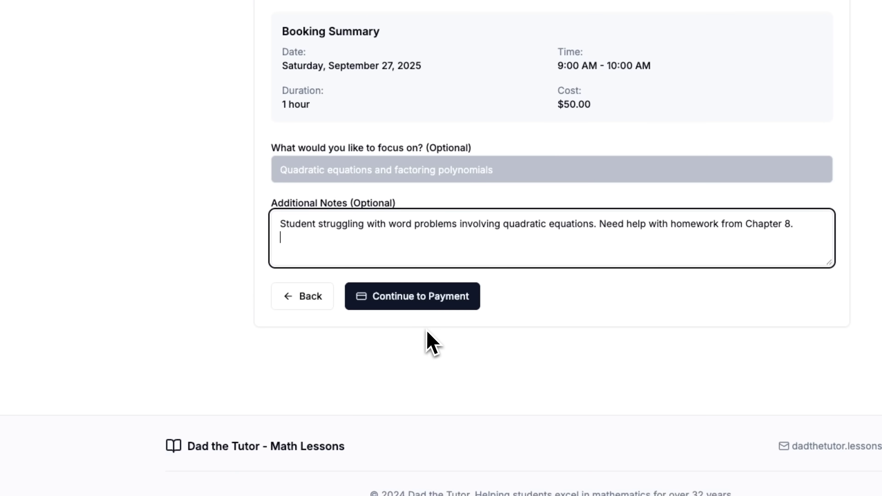
left_click(429, 303)
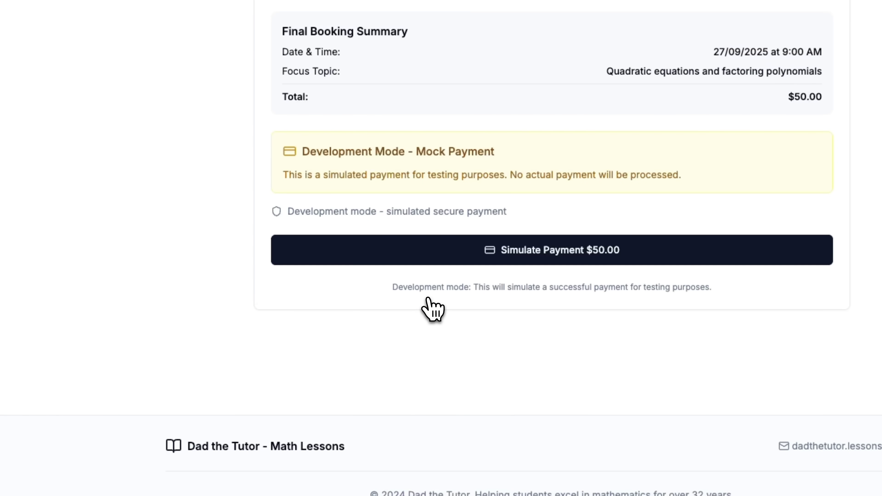
Step: Run the simulated $50.00 payment for the booked lesson
left_click(541, 251)
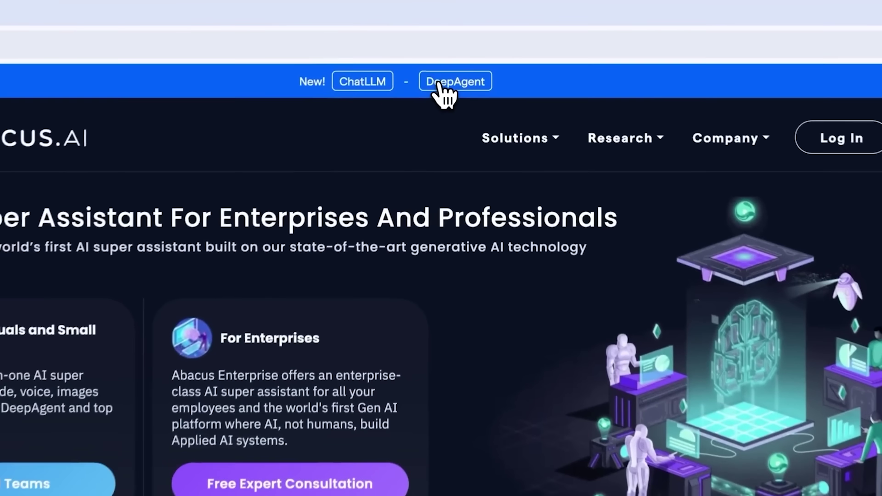
Step: Open the DeepAgent product page and scroll through its $10-per-user pricing and examples
left_click(470, 39)
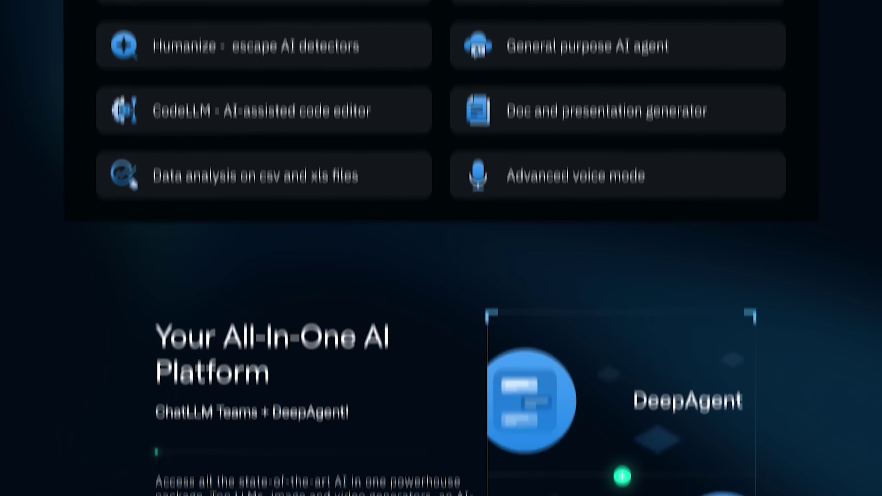
scroll(441, 248, "up", 5)
scroll(441, 248, "down", 20)
scroll(440, 248, "up", 3)
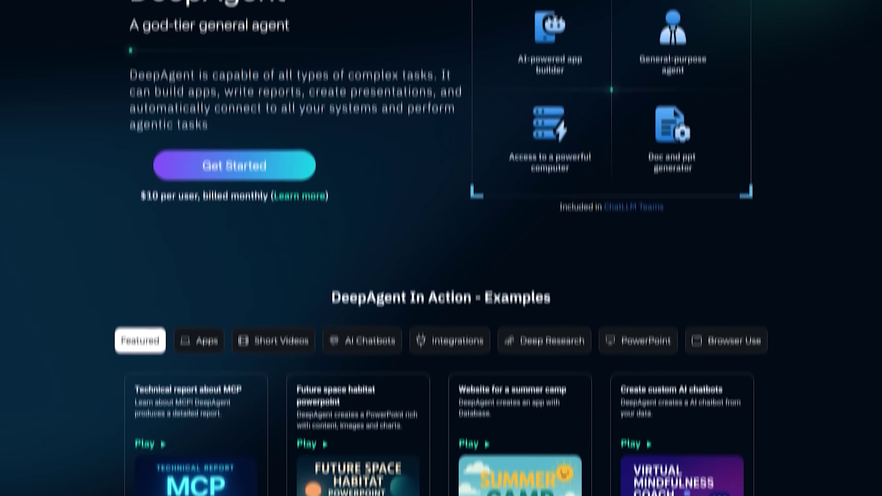